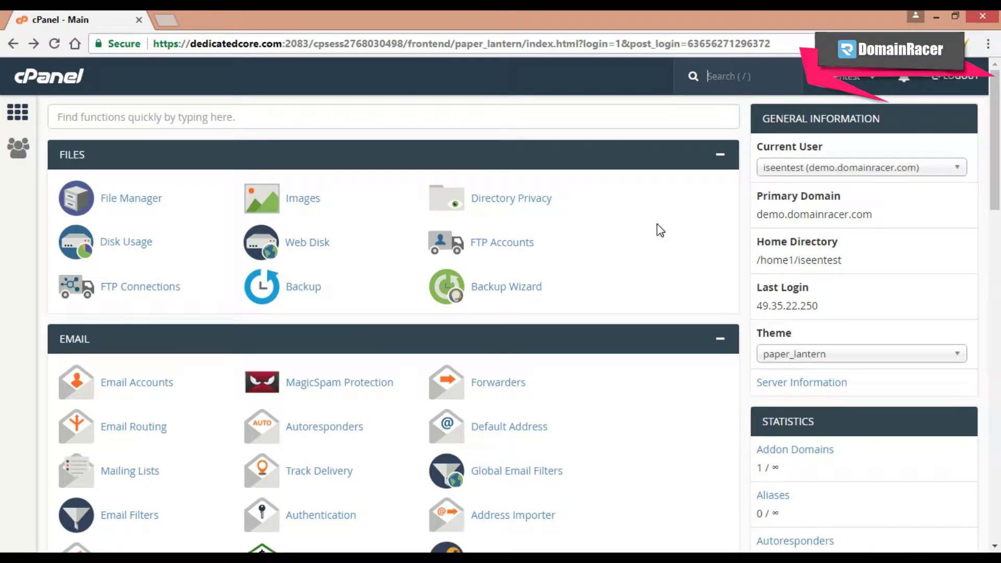
# Launch Softaculous and start a WordPress install from the Top Scripts list
pyautogui.scroll(-15, 648, 287)
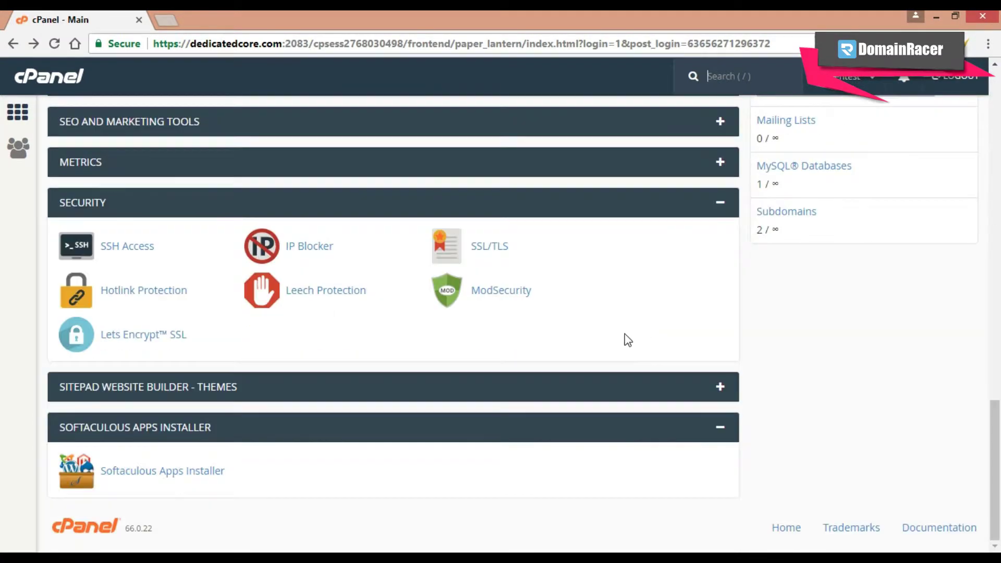
pyautogui.click(131, 471)
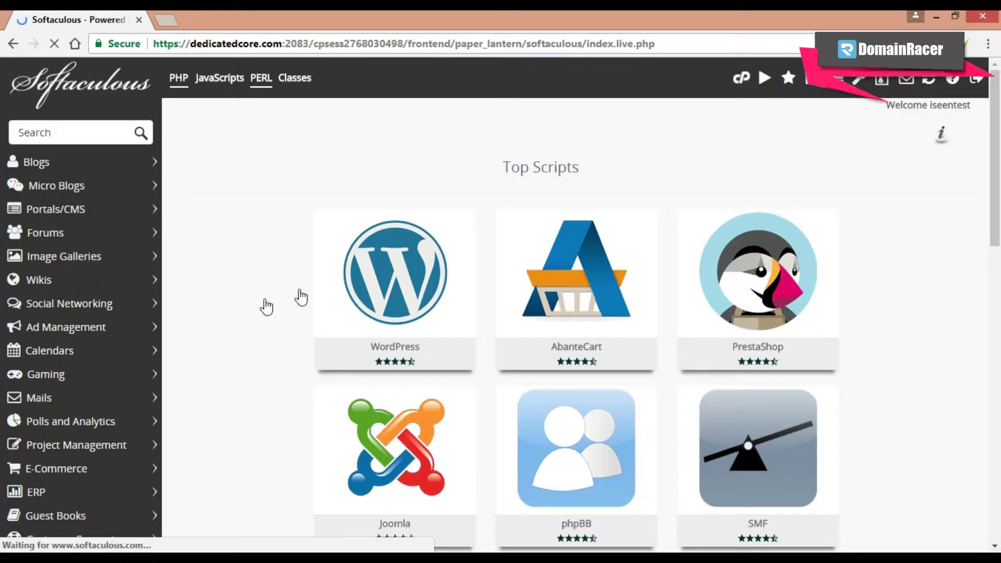
pyautogui.moveTo(365, 313)
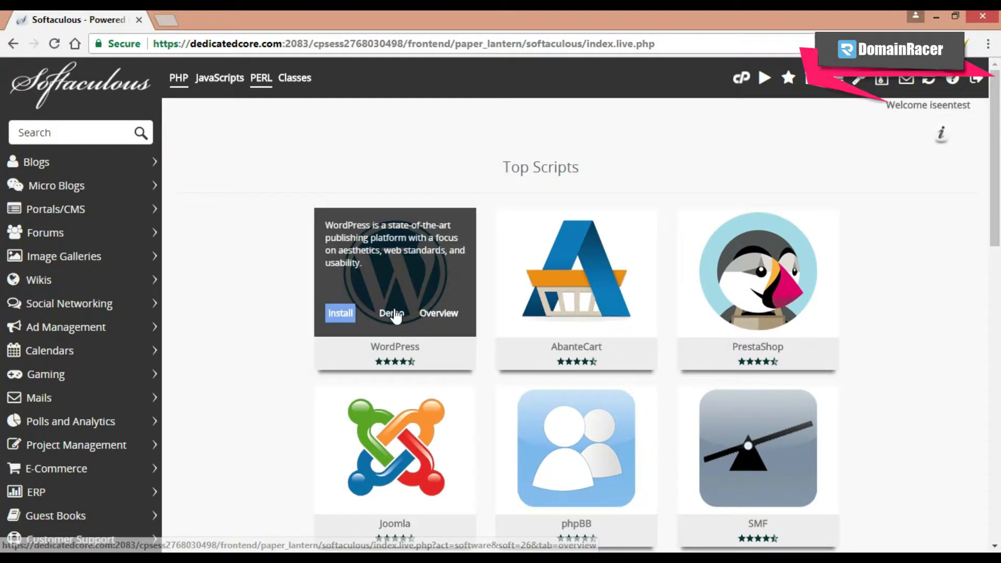
pyautogui.click(341, 313)
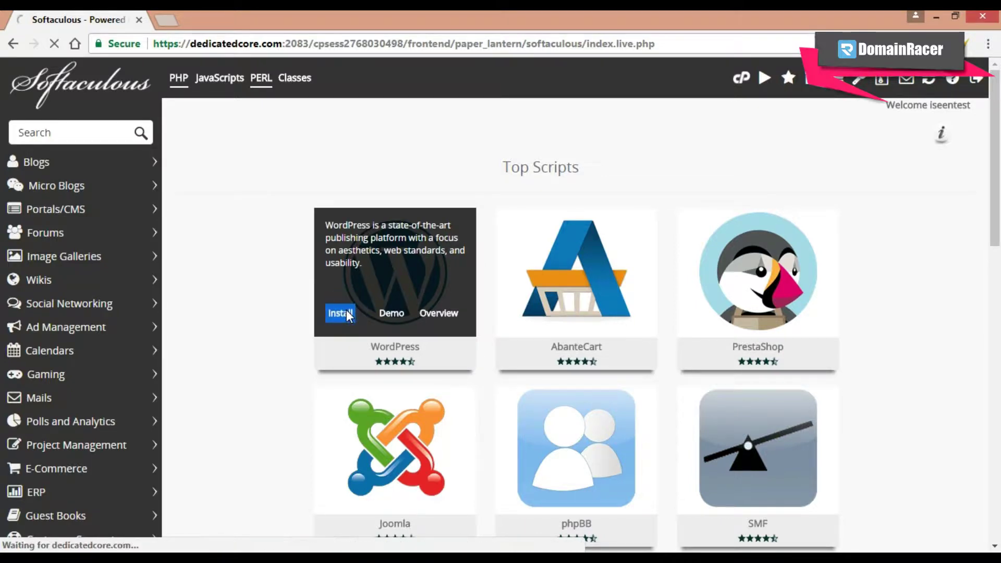
pyautogui.scroll(-2, 449, 354)
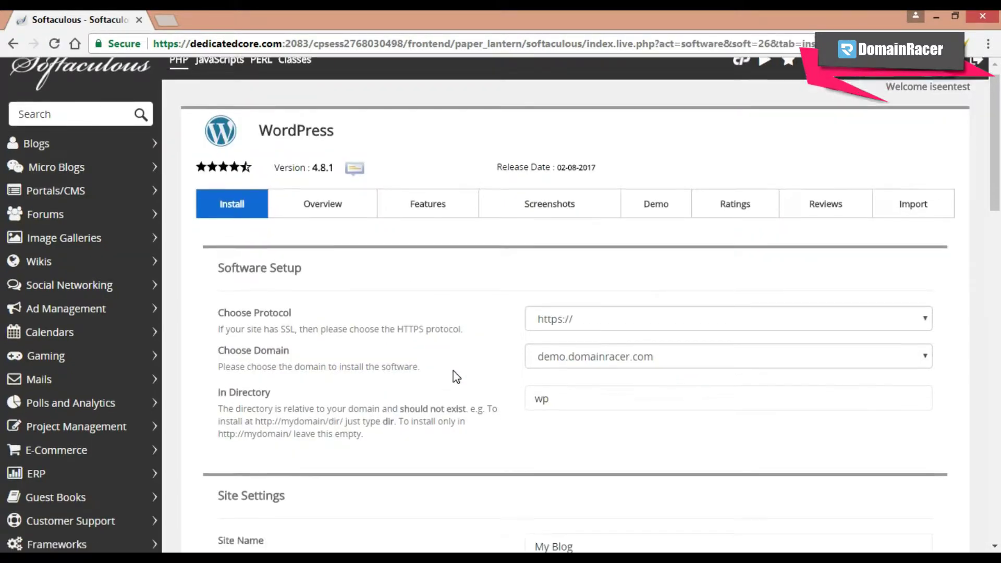
pyautogui.scroll(2, 456, 375)
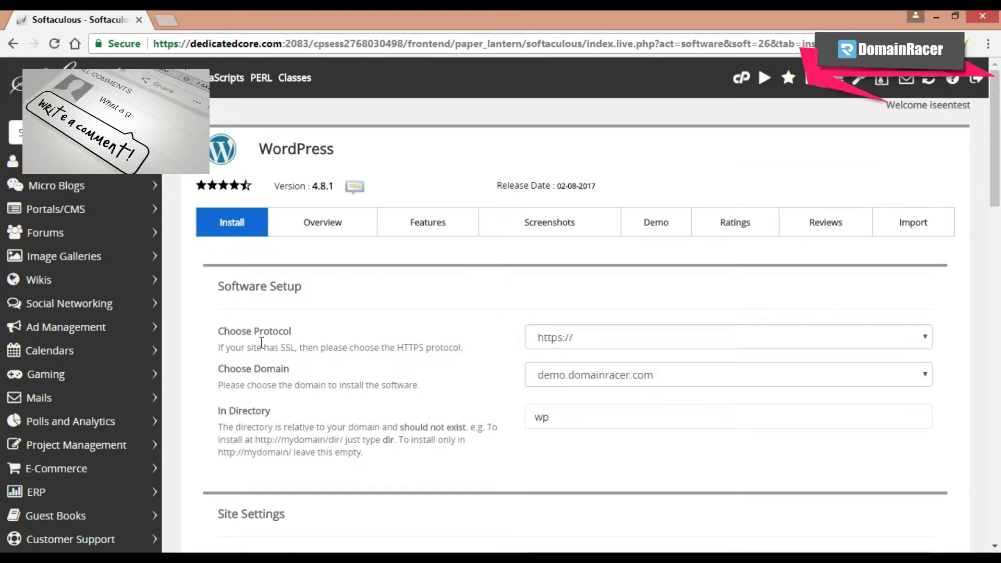
pyautogui.click(632, 342)
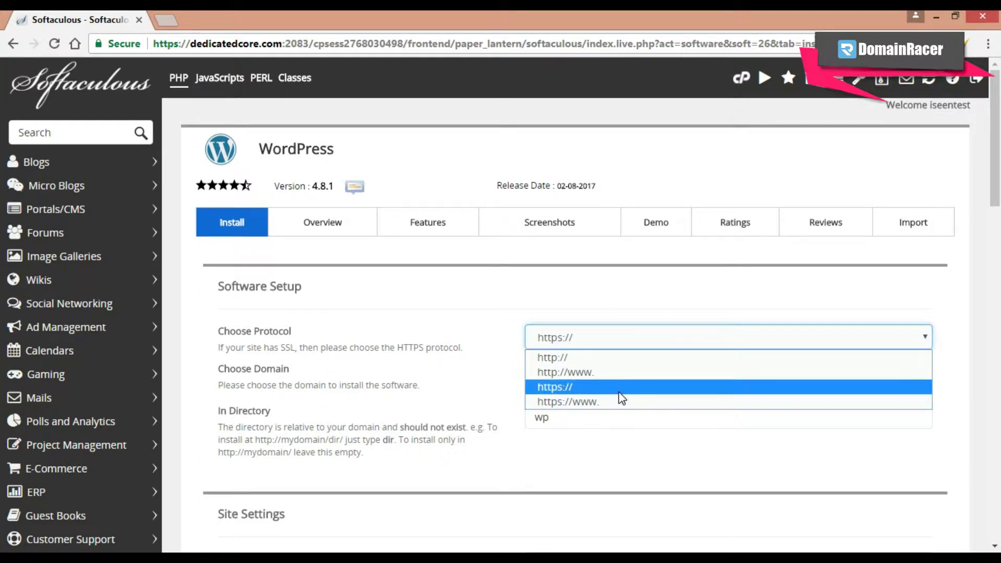
pyautogui.click(620, 389)
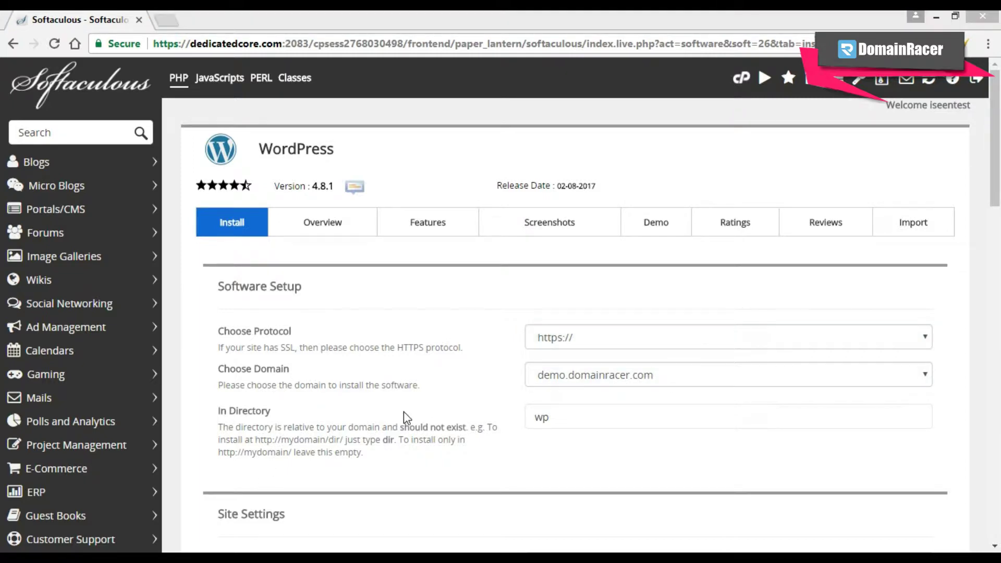
pyautogui.click(554, 418)
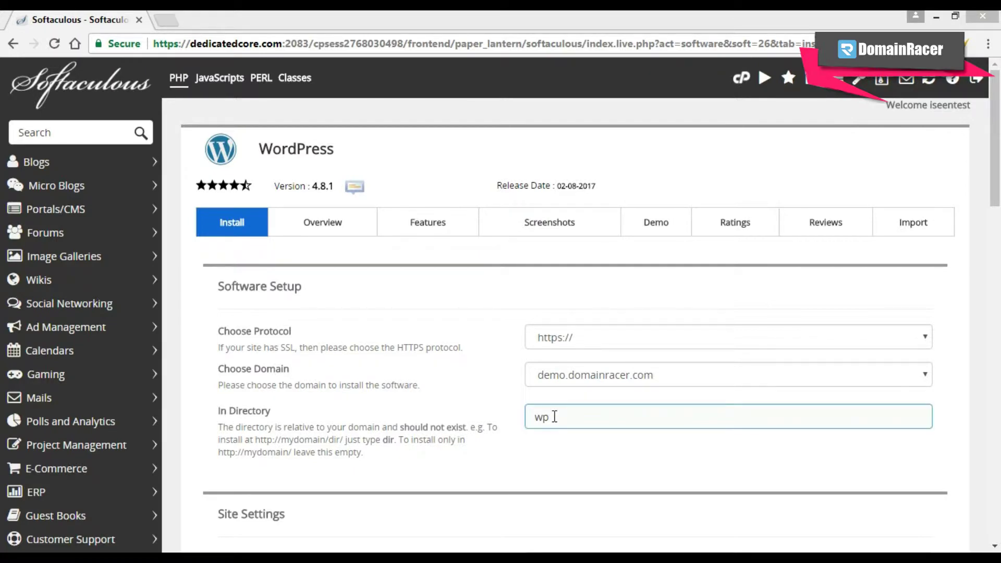
pyautogui.click(548, 416)
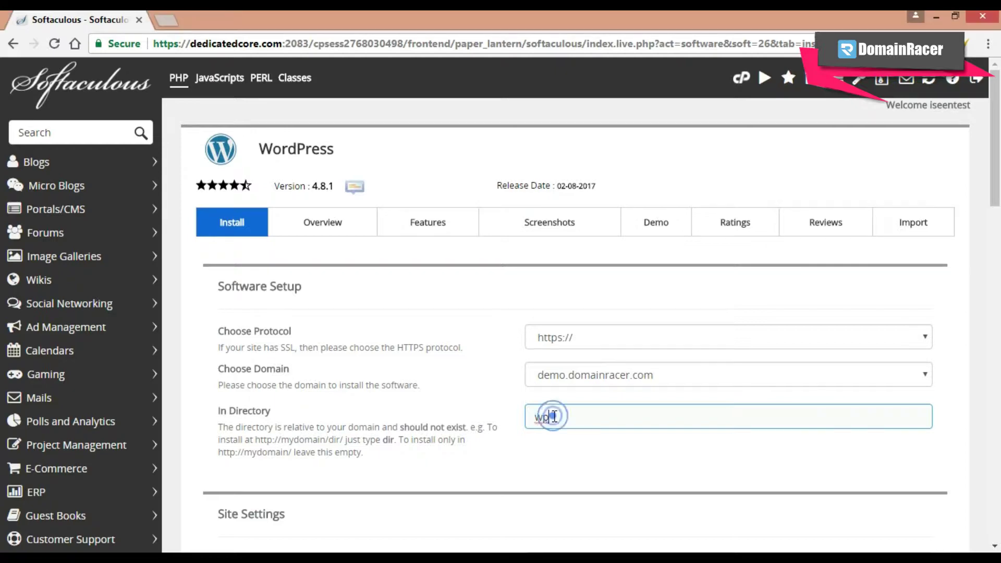
pyautogui.doubleClick(534, 419)
pyautogui.press('BackSpace')
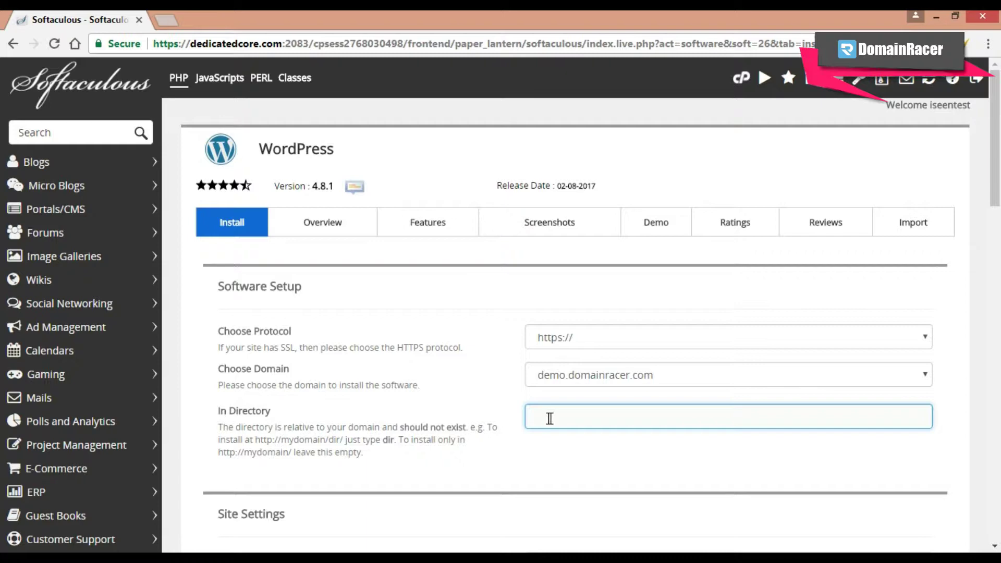
pyautogui.click(499, 456)
pyautogui.scroll(-3, 498, 458)
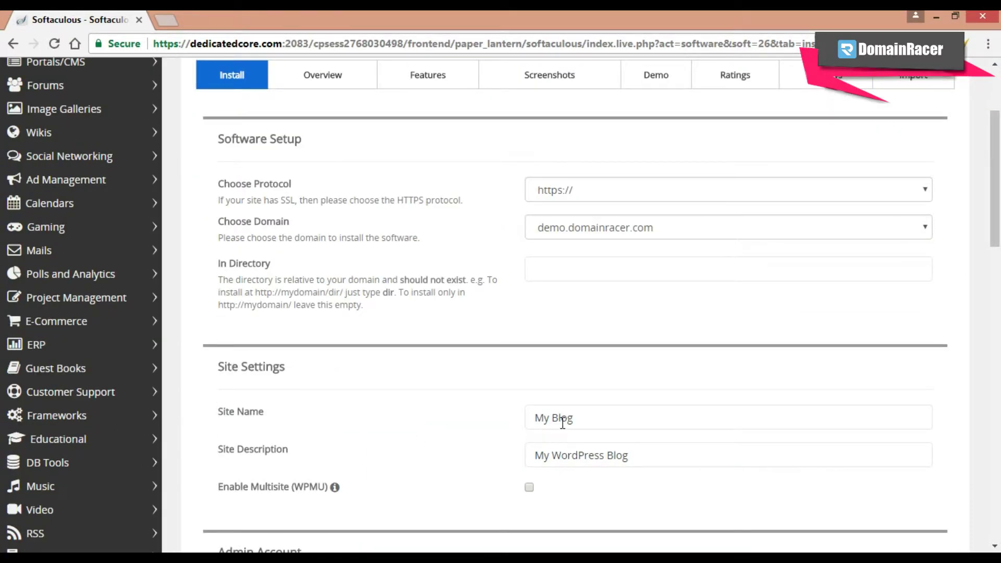
pyautogui.click(597, 416)
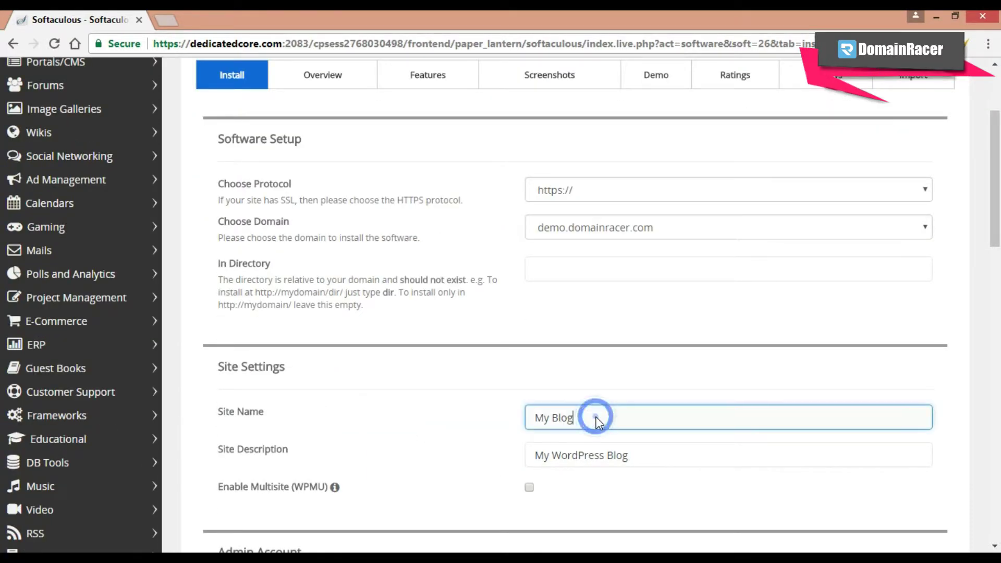
pyautogui.click(641, 455)
pyautogui.click(641, 455)
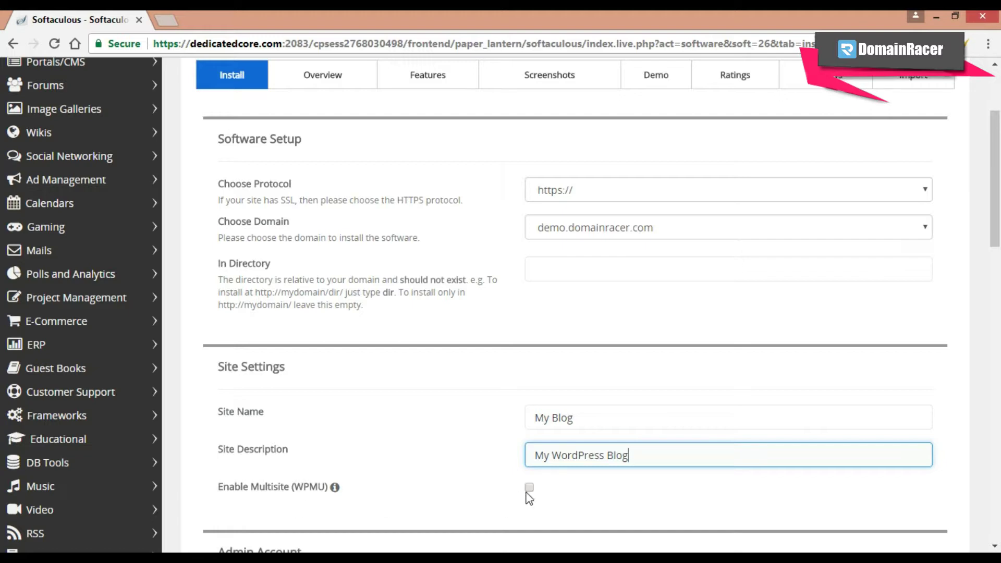
pyautogui.scroll(-2, 529, 498)
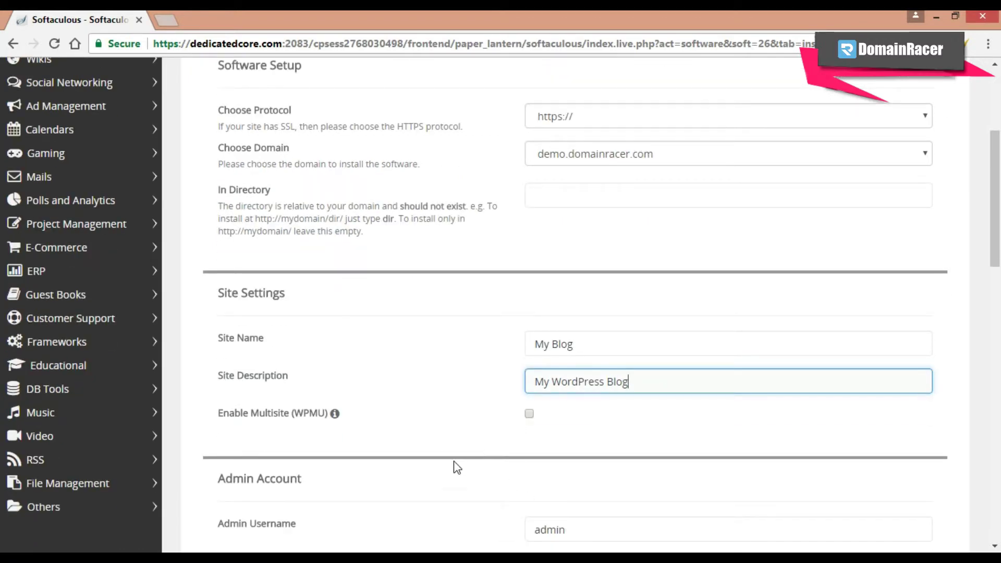
pyautogui.scroll(-4, 457, 468)
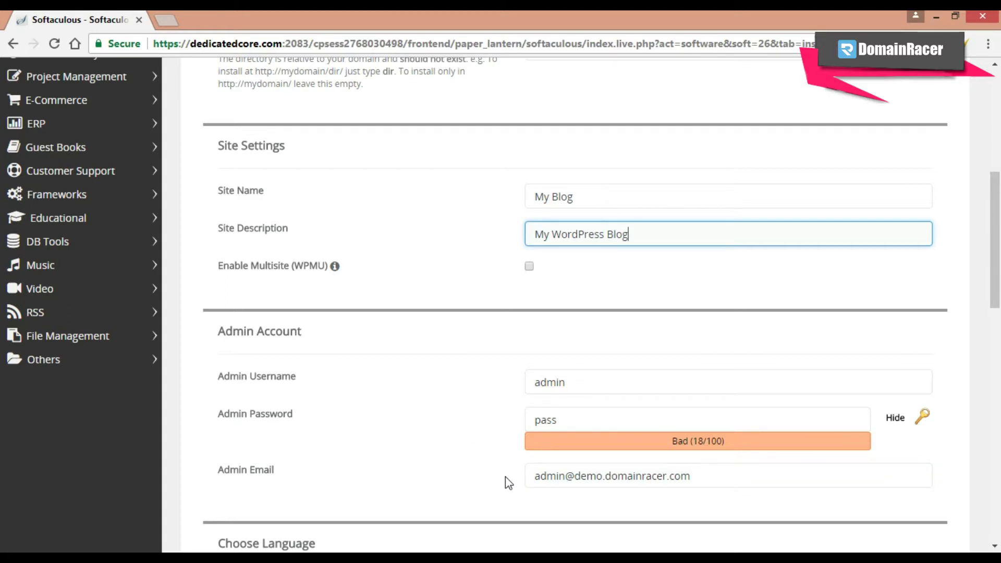
pyautogui.scroll(-3, 505, 478)
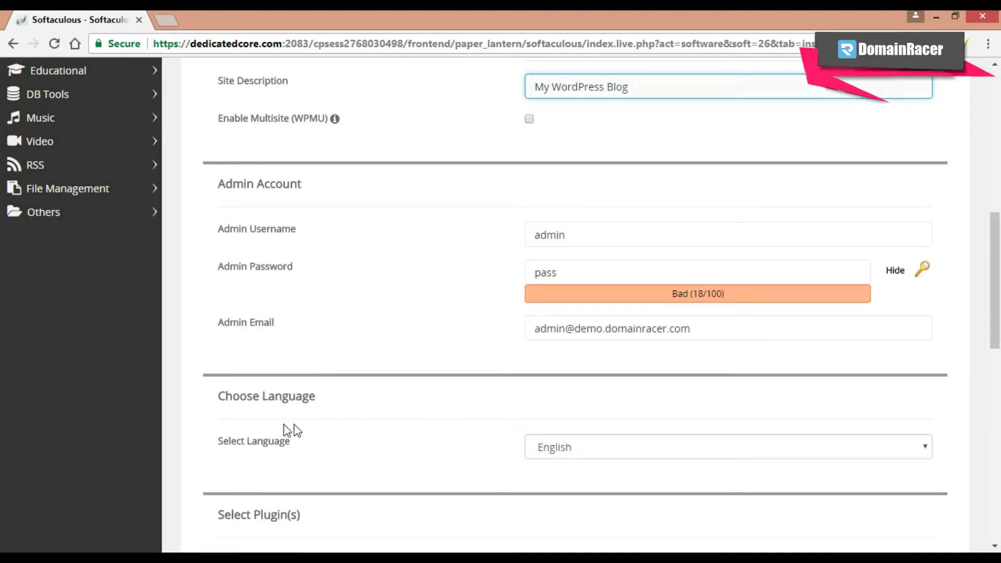
pyautogui.click(695, 453)
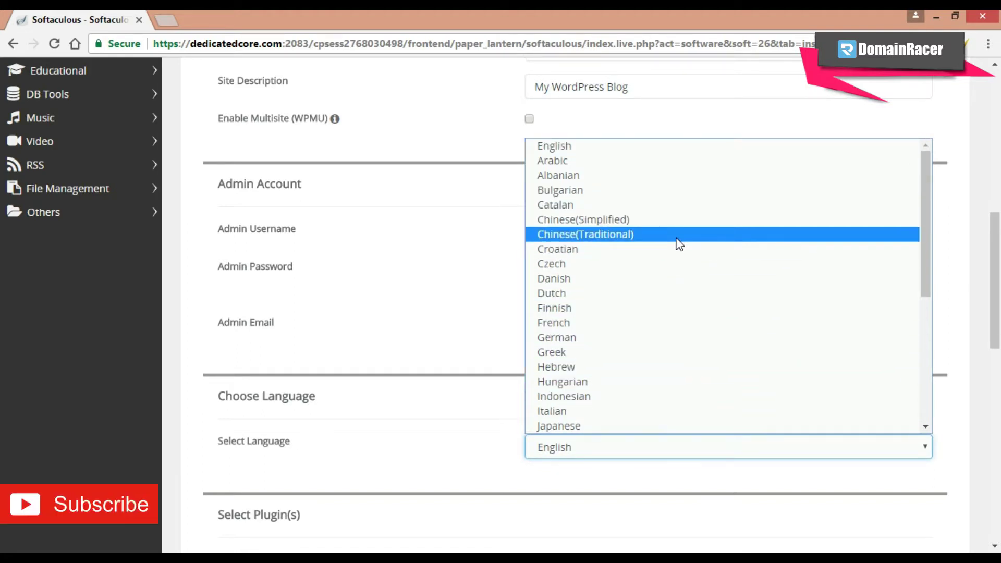
pyautogui.click(610, 149)
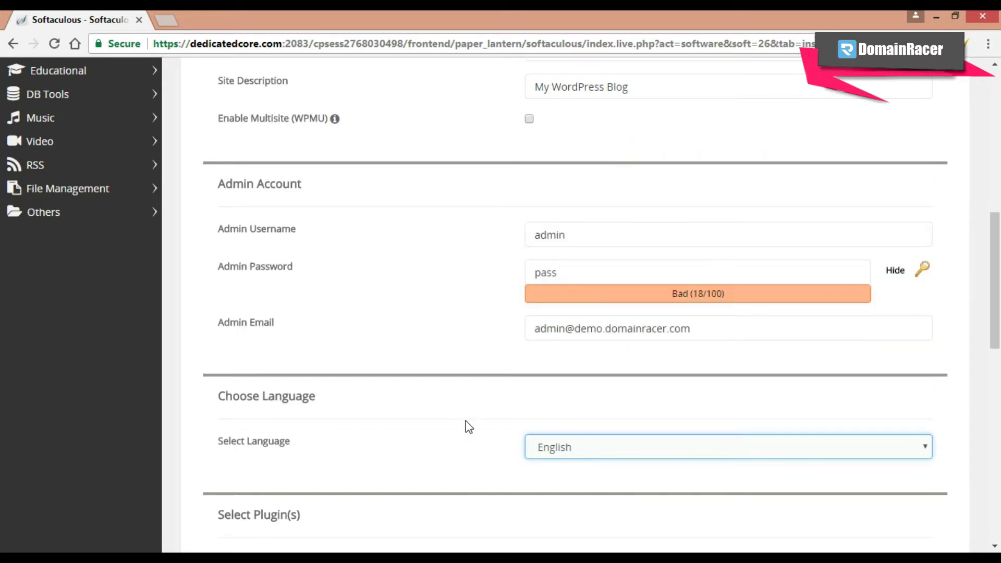
pyautogui.scroll(-1, 465, 425)
pyautogui.scroll(-5, 459, 443)
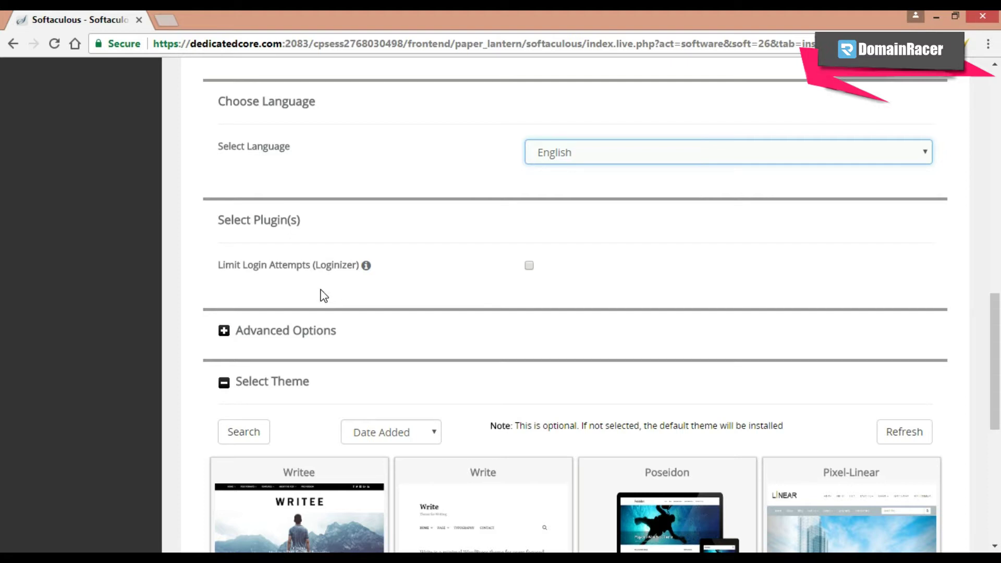
# Add the Loginizer plugin, select the Writee theme, and begin the WordPress installation
pyautogui.click(528, 266)
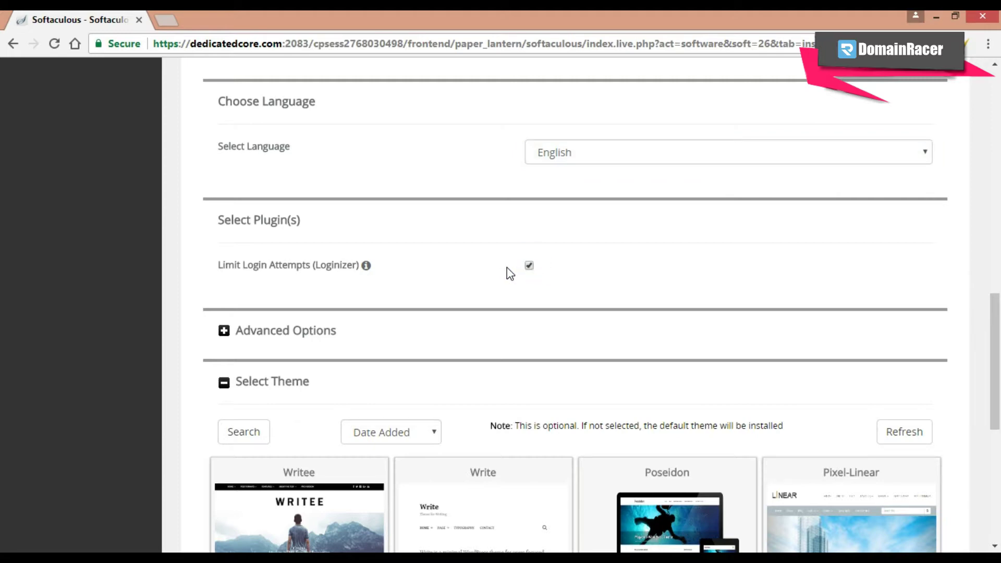
pyautogui.scroll(-3, 510, 274)
pyautogui.moveTo(463, 401)
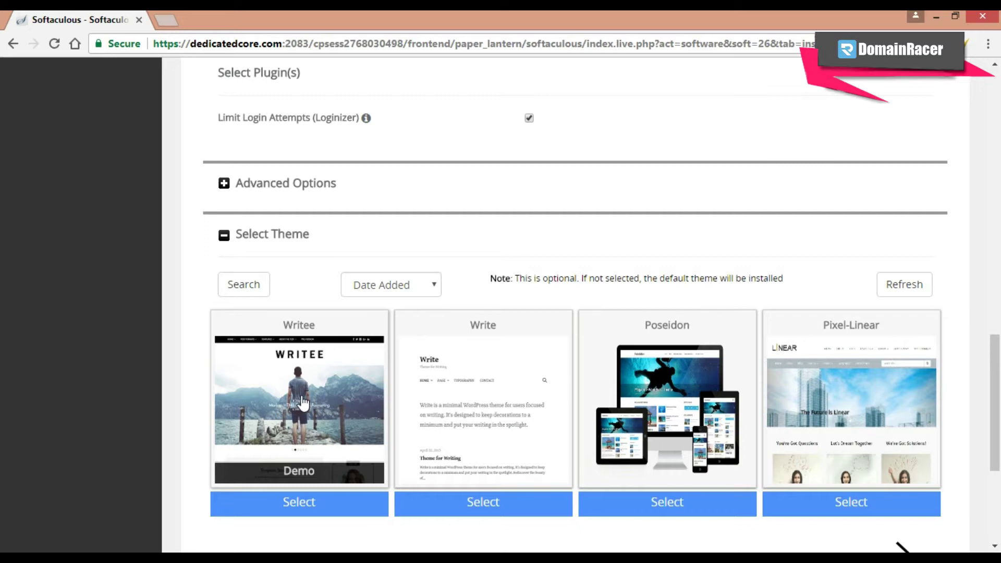
pyautogui.click(274, 506)
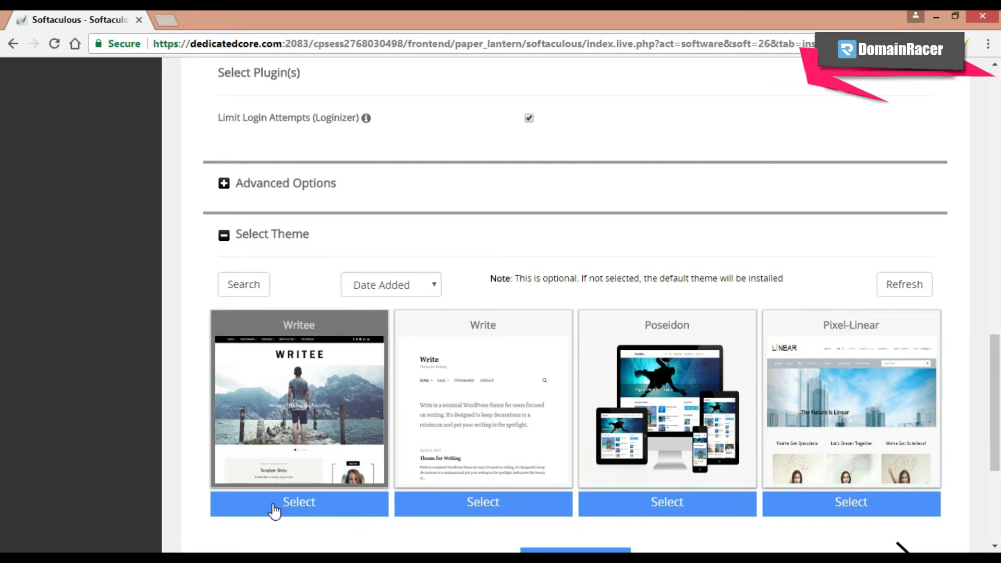
pyautogui.scroll(-3, 275, 508)
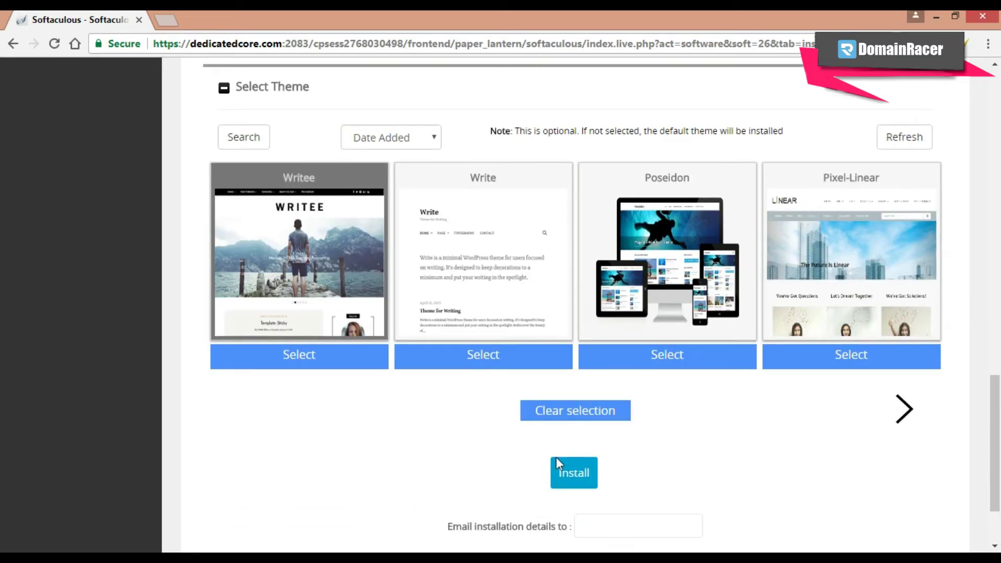
pyautogui.click(572, 472)
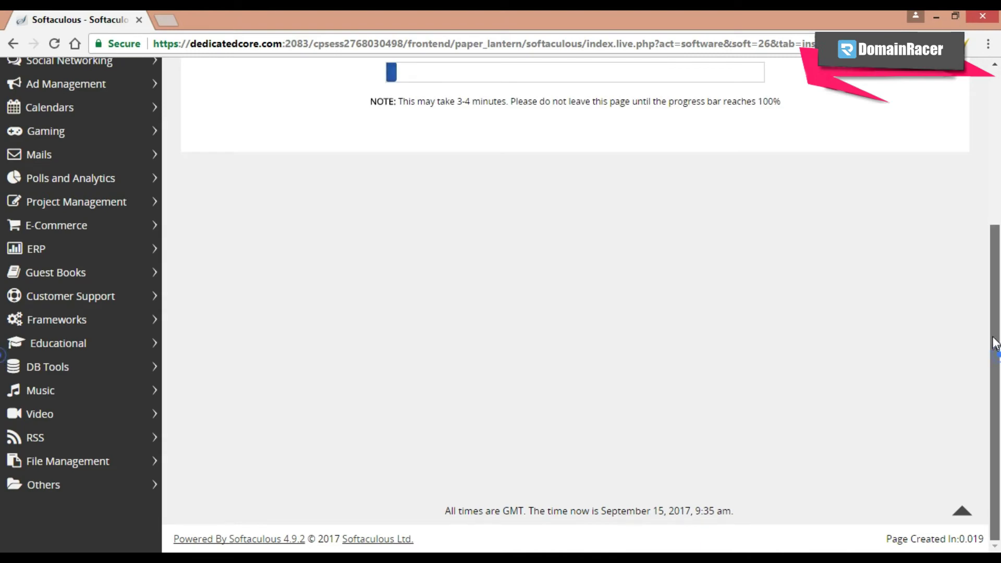
pyautogui.moveTo(990, 509); pyautogui.dragTo(990, 138)
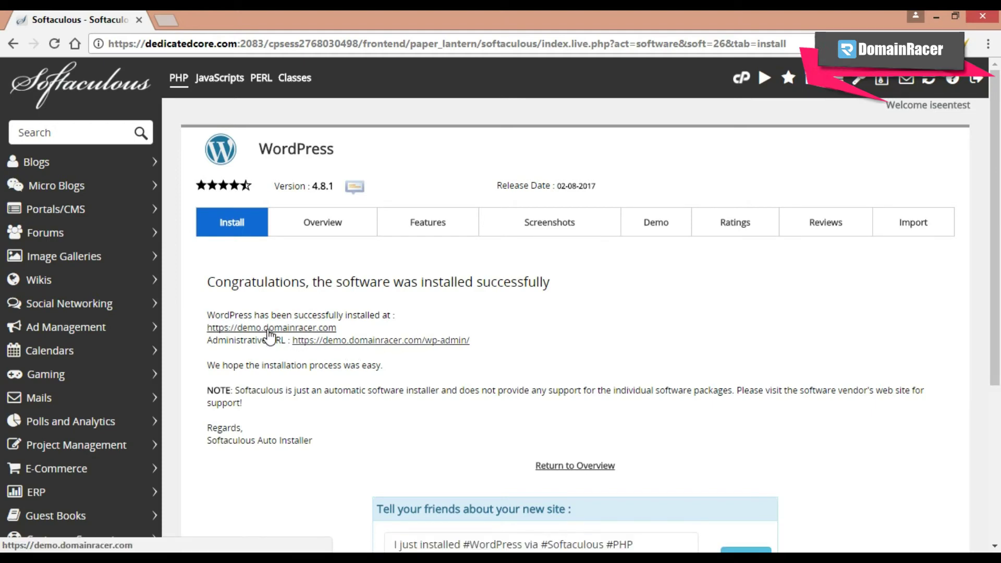
pyautogui.click(270, 329)
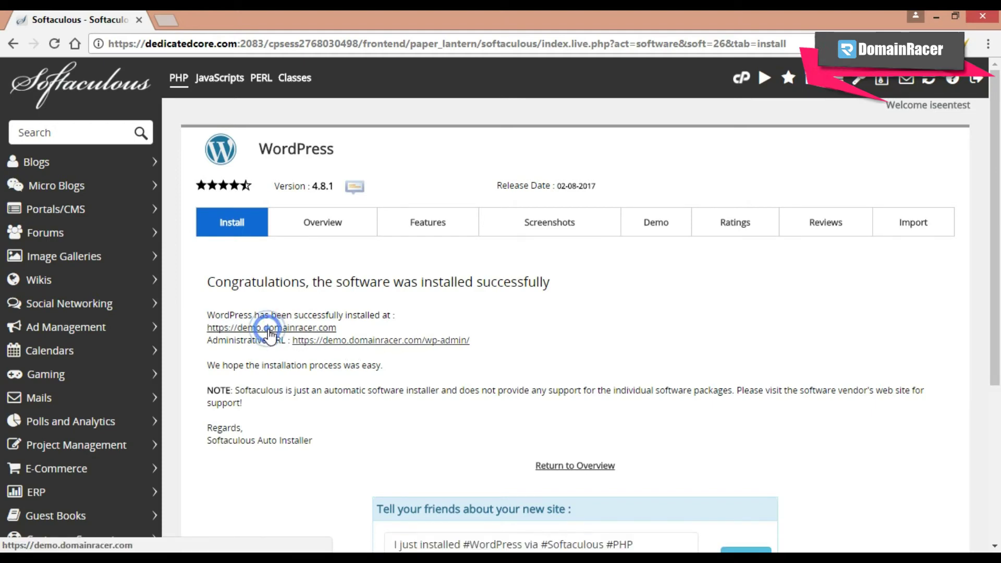